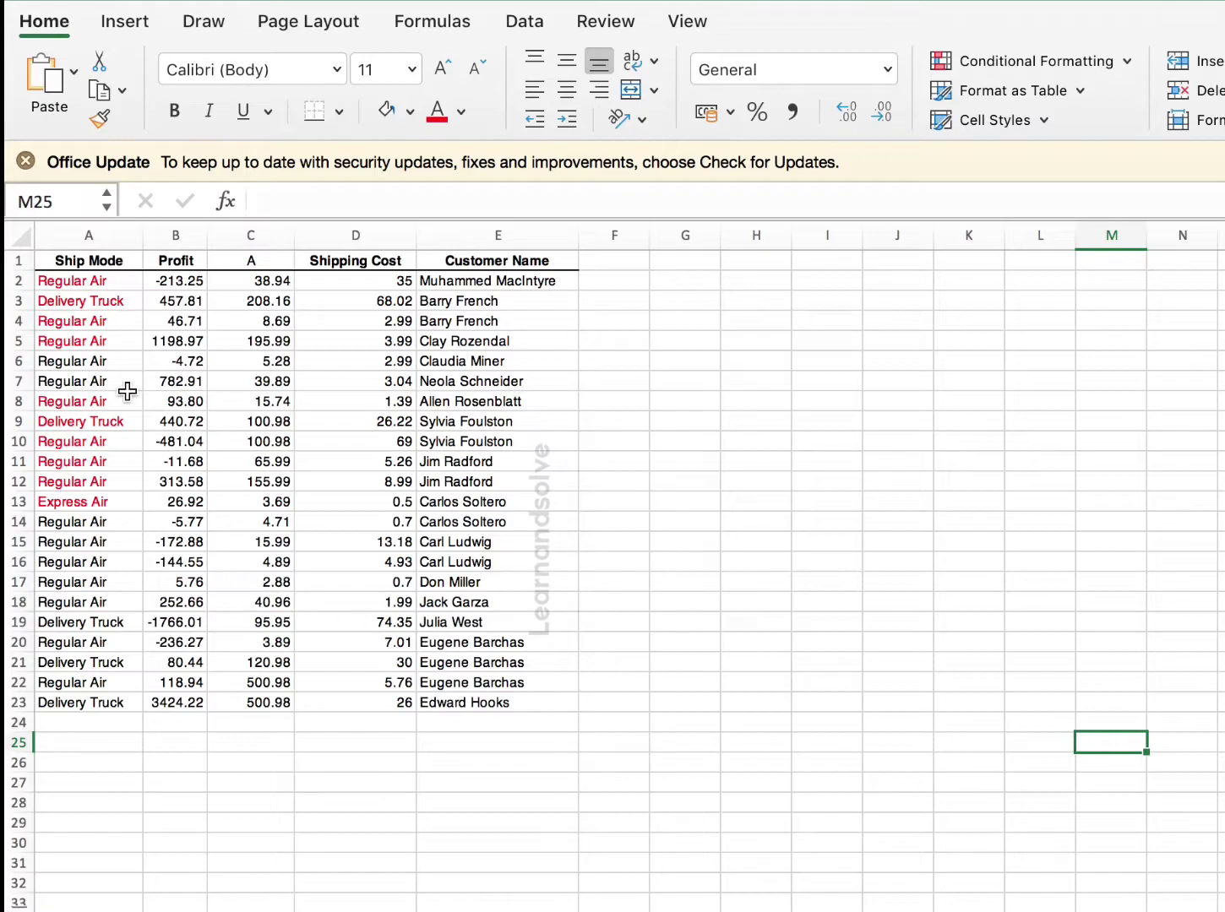
# Select the Ship Mode range A2:A6 as the starting selection.
pyautogui.click(99, 283)
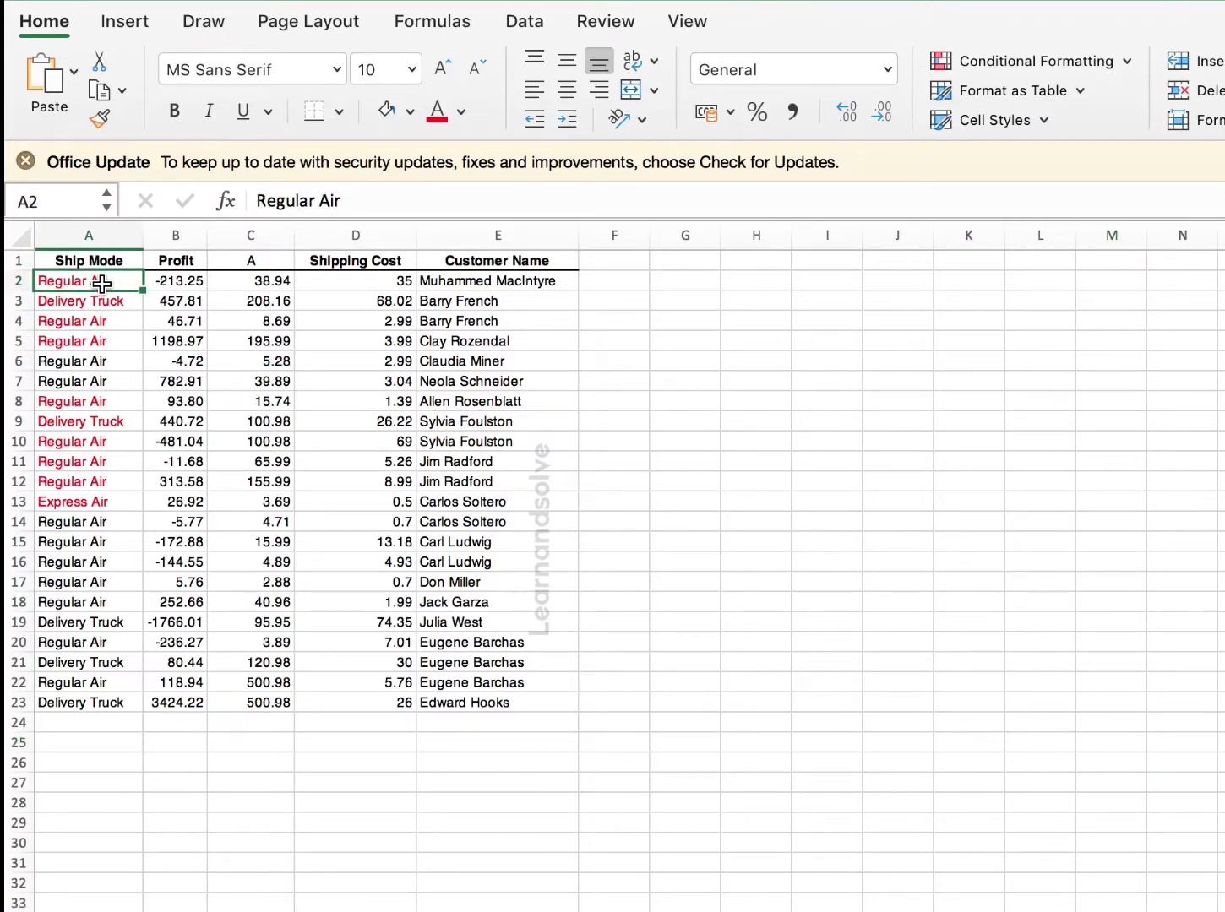
pyautogui.moveTo(101, 283); pyautogui.dragTo(112, 357)
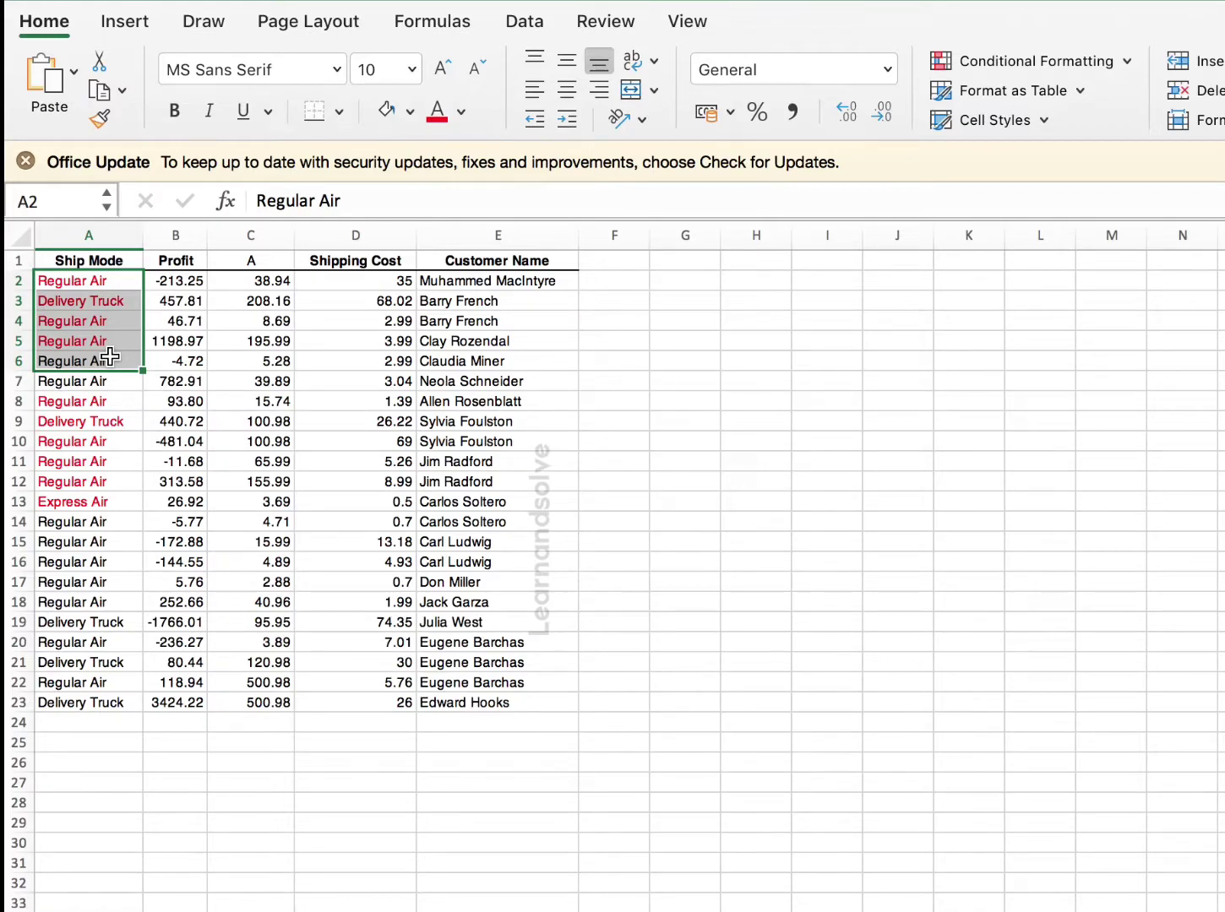
# Add Ship Mode cells A9:A13 to the existing A2:A6 selection.
pyautogui.keyDown('super'); pyautogui.click(87, 424); pyautogui.keyUp('super')
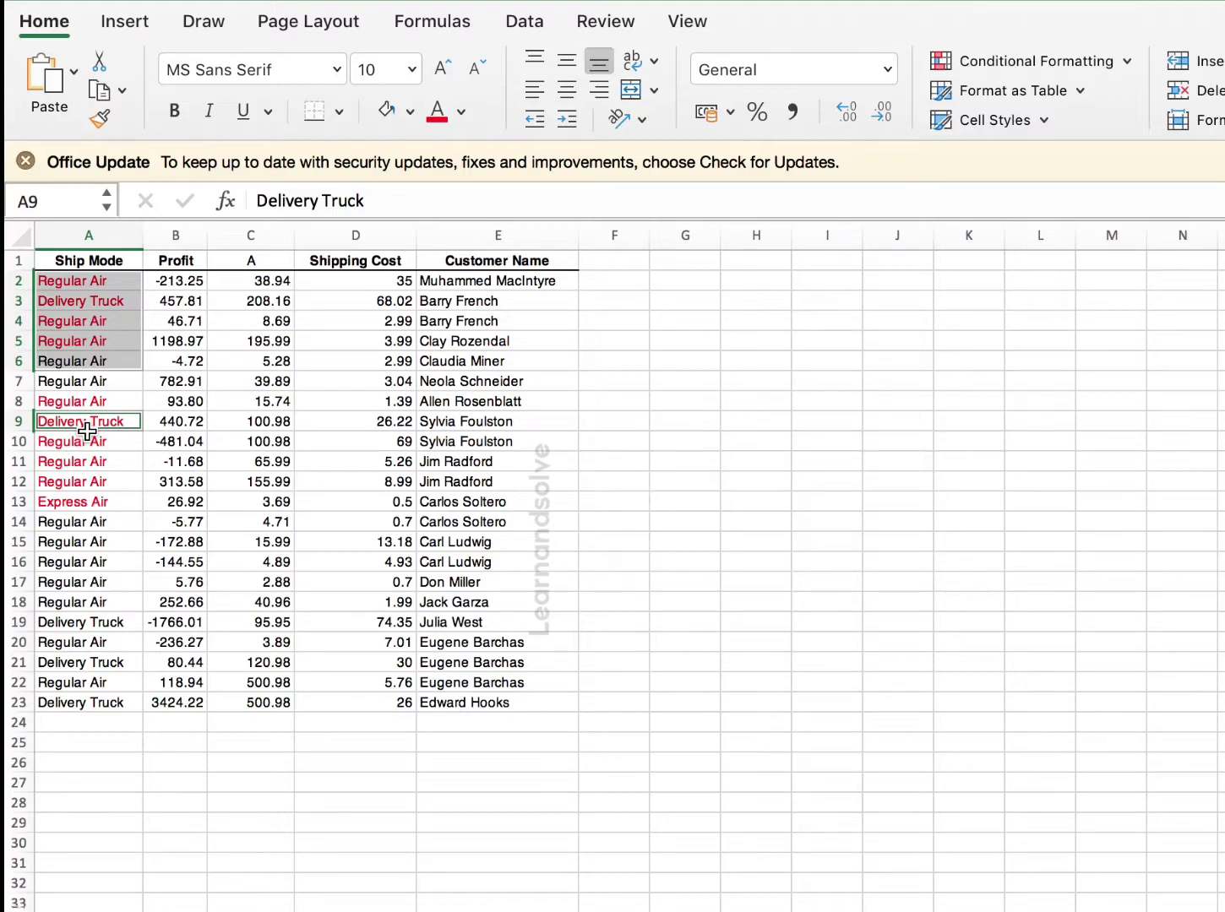
pyautogui.moveTo(87, 430); pyautogui.dragTo(85, 502)
pyautogui.moveTo(98, 427); pyautogui.dragTo(85, 502)
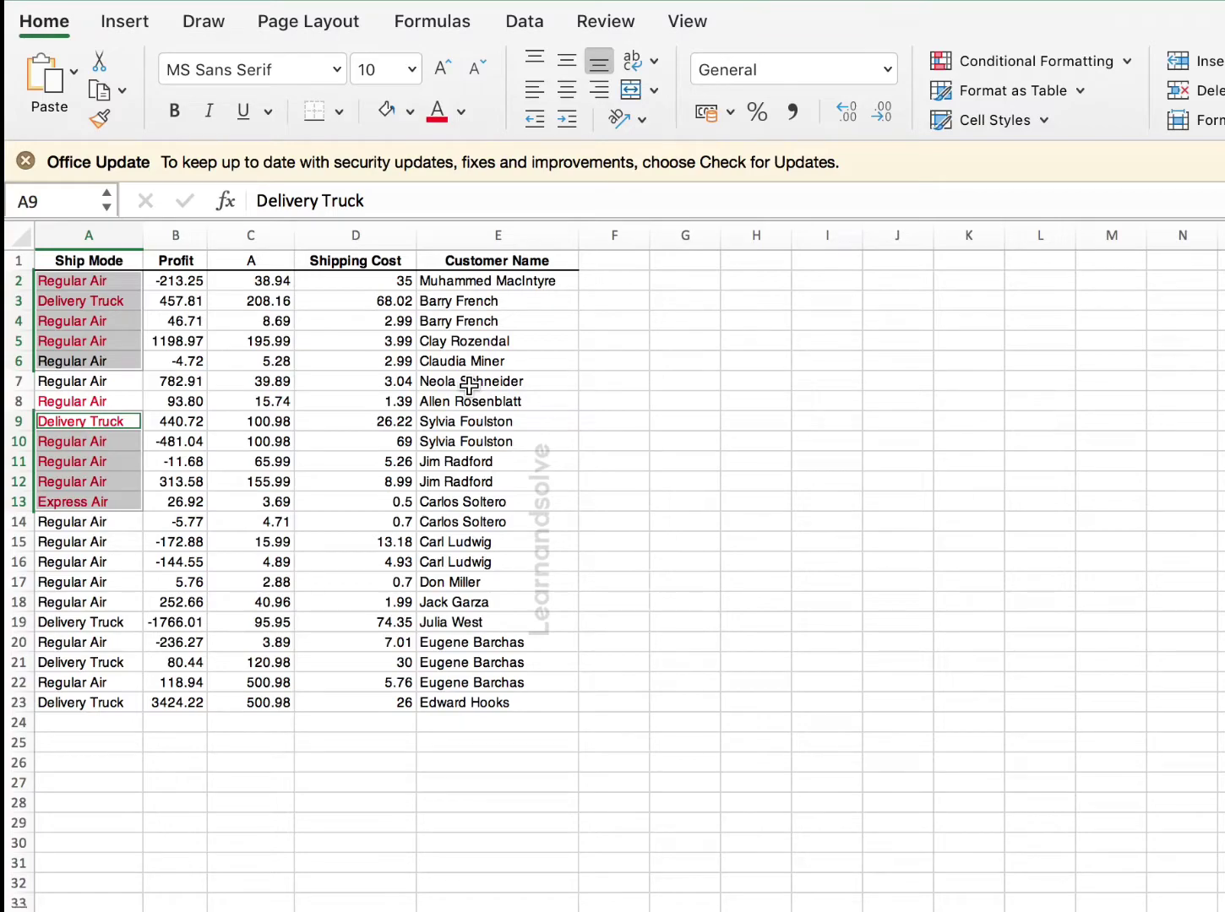
# Ctrl-add ranges E7:E12, D16:D19, C7:C12, C17:C18, A19:A22 and E20:E23 to the selection.
pyautogui.moveTo(468, 383); pyautogui.dragTo(469, 481)
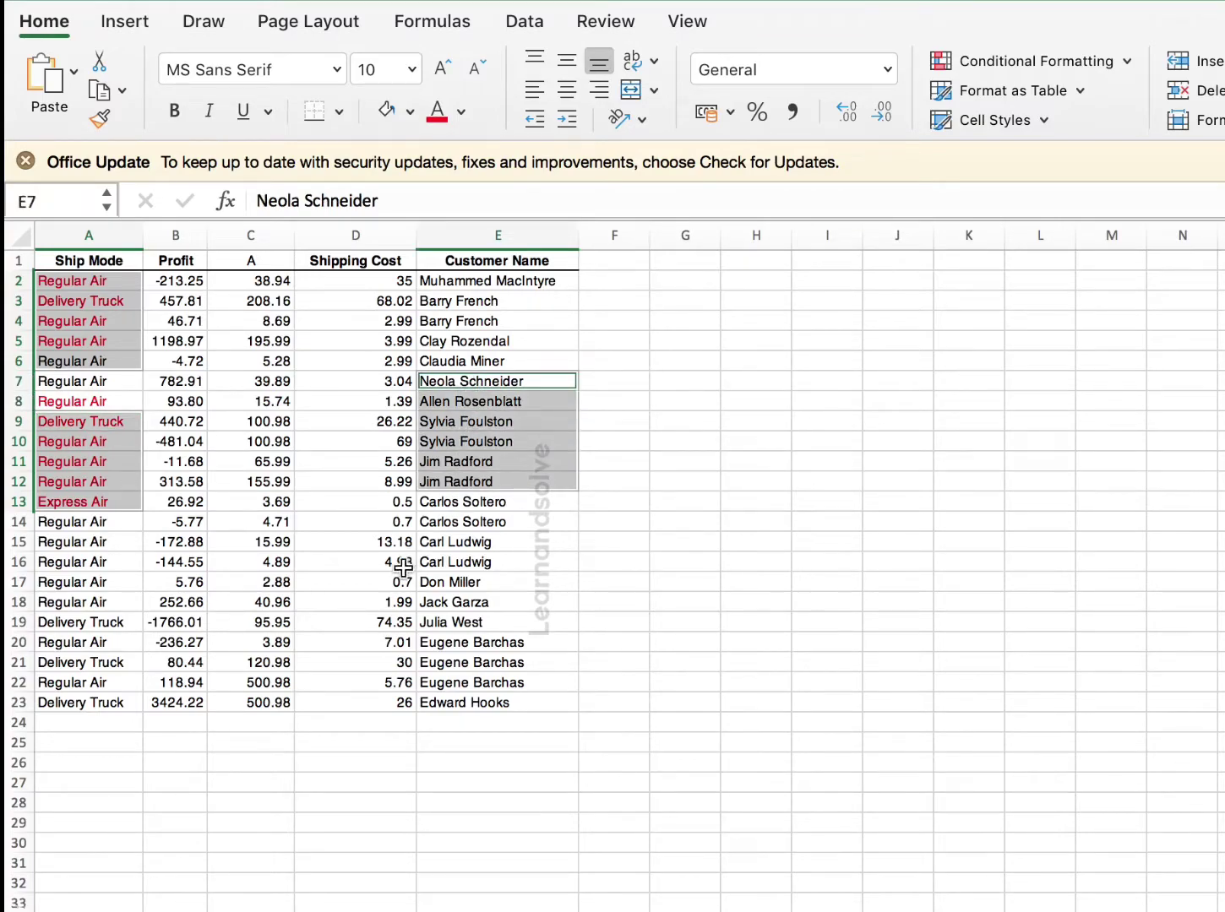
pyautogui.moveTo(397, 563); pyautogui.dragTo(398, 624)
pyautogui.keyDown('ctrl'); pyautogui.moveTo(273, 581); pyautogui.dragTo(272, 602); pyautogui.keyUp('ctrl')
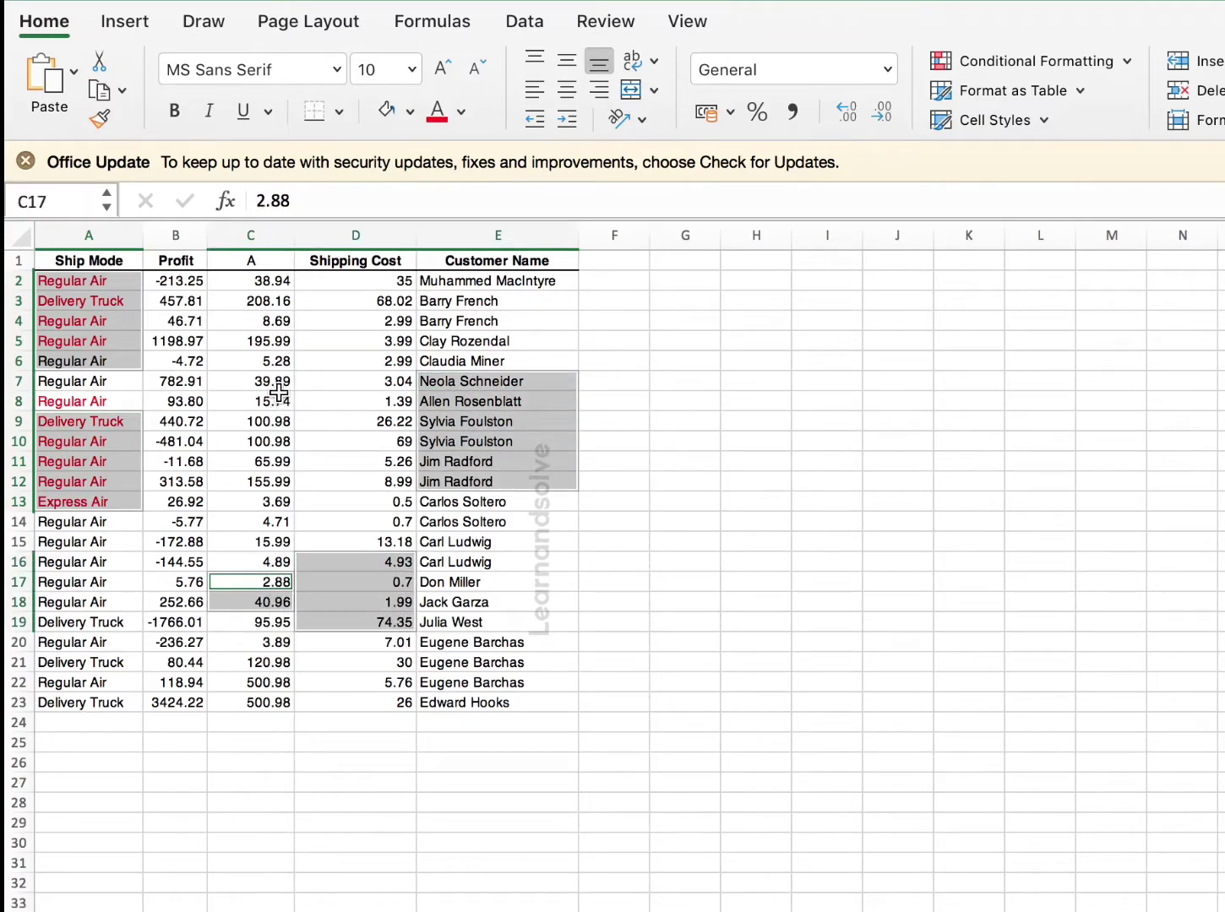
pyautogui.keyDown('ctrl'); pyautogui.moveTo(277, 382); pyautogui.dragTo(277, 486); pyautogui.keyUp('ctrl')
pyautogui.keyDown('ctrl'); pyautogui.moveTo(86, 624); pyautogui.dragTo(86, 682); pyautogui.keyUp('ctrl')
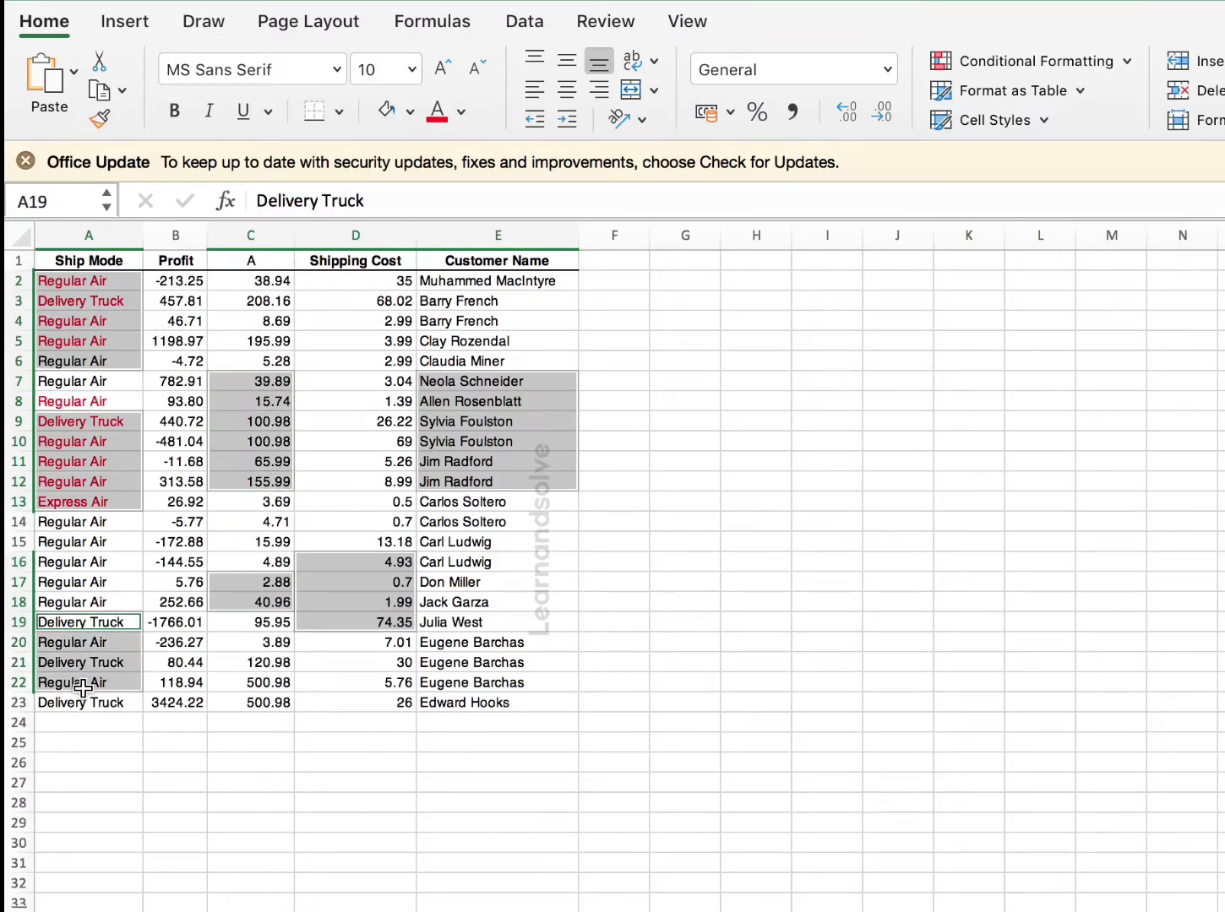
pyautogui.keyDown('ctrl'); pyautogui.moveTo(470, 643); pyautogui.dragTo(473, 693); pyautogui.keyUp('ctrl')
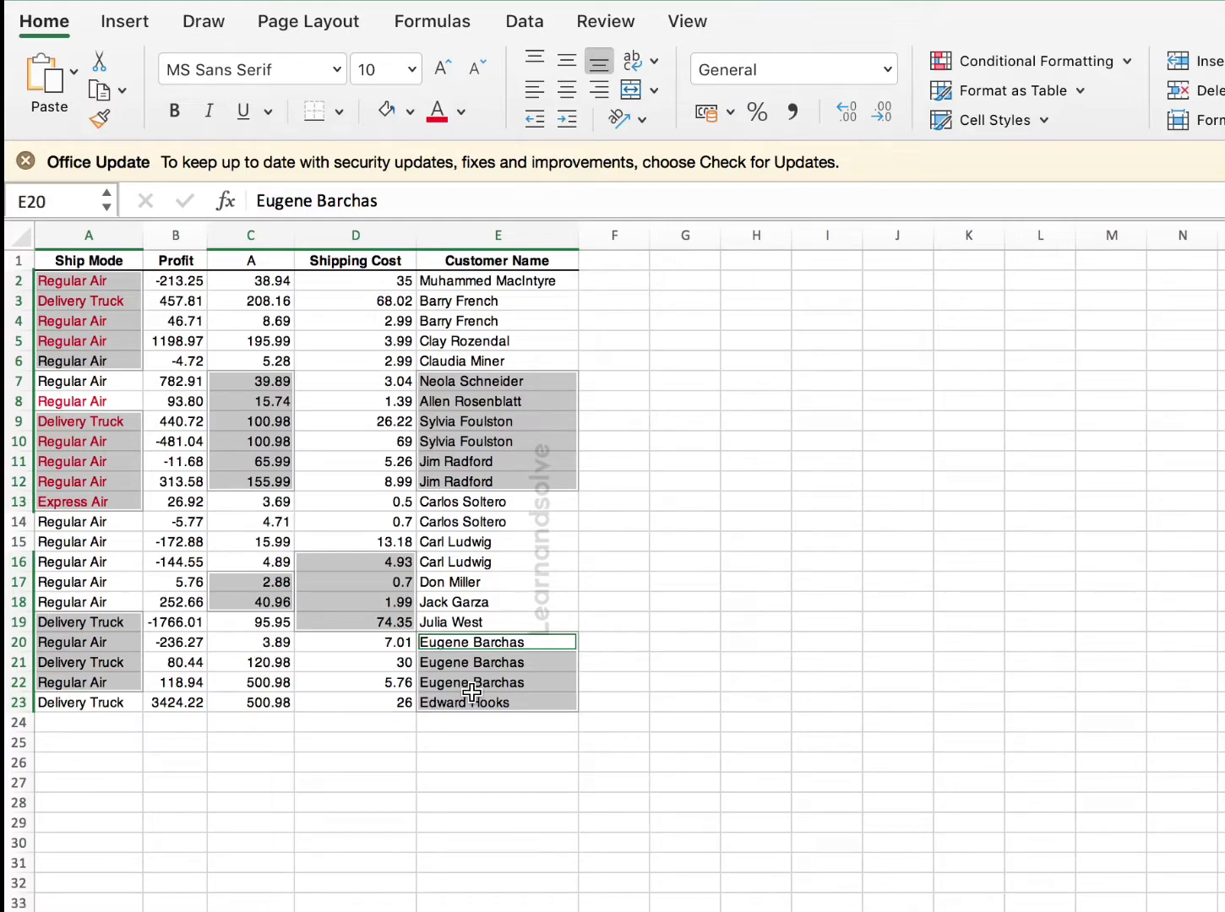
# Give all selected ranges a dark teal fill from the Fill Colour palette.
pyautogui.click(409, 113)
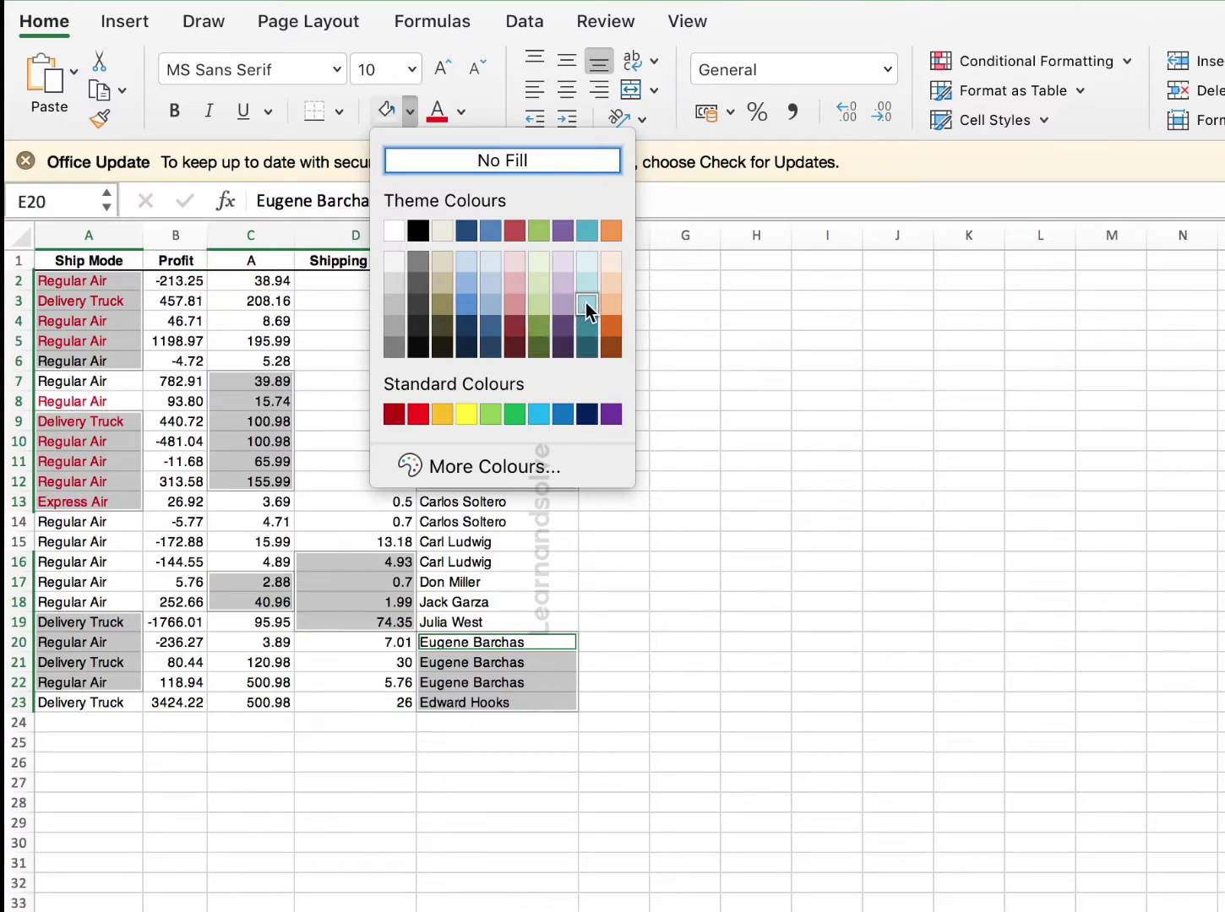
pyautogui.click(586, 303)
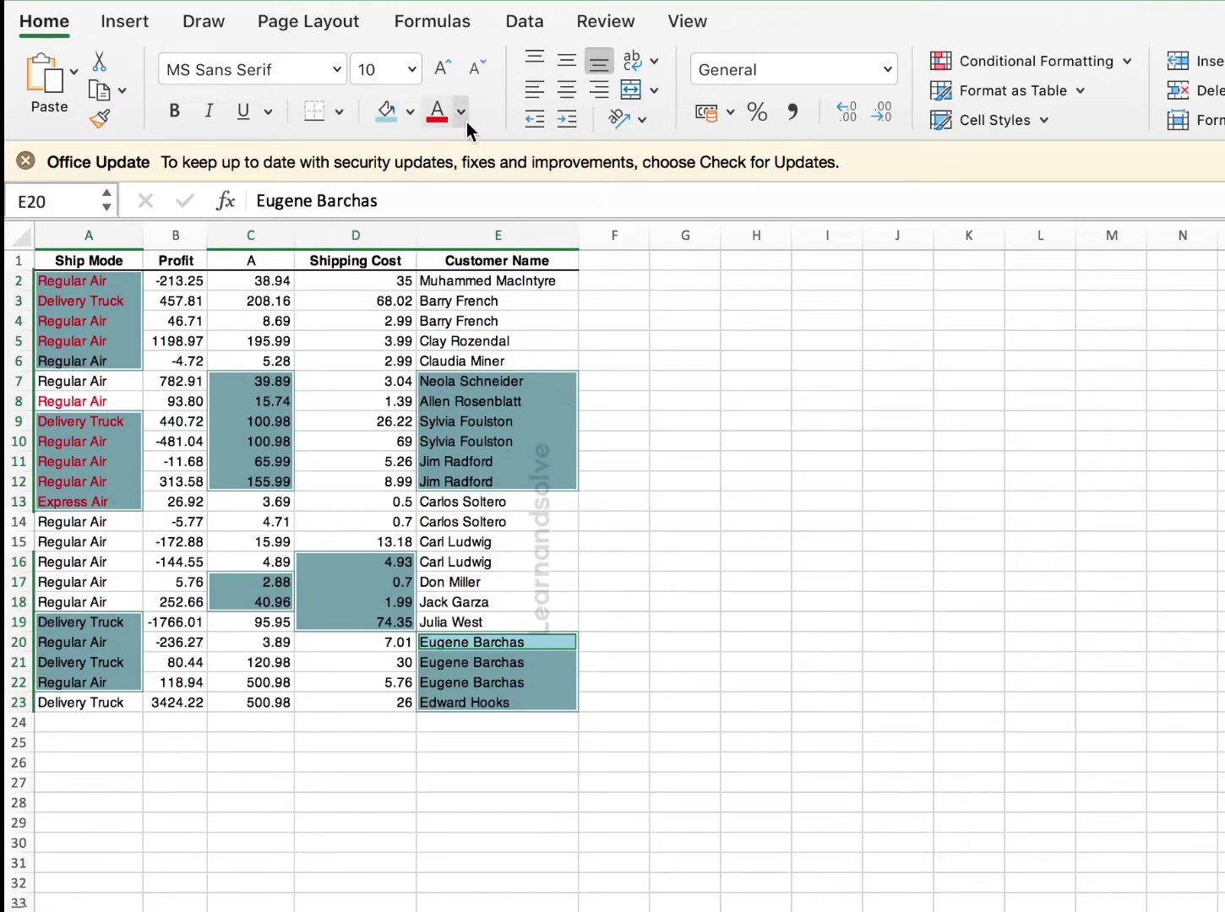
pyautogui.click(412, 69)
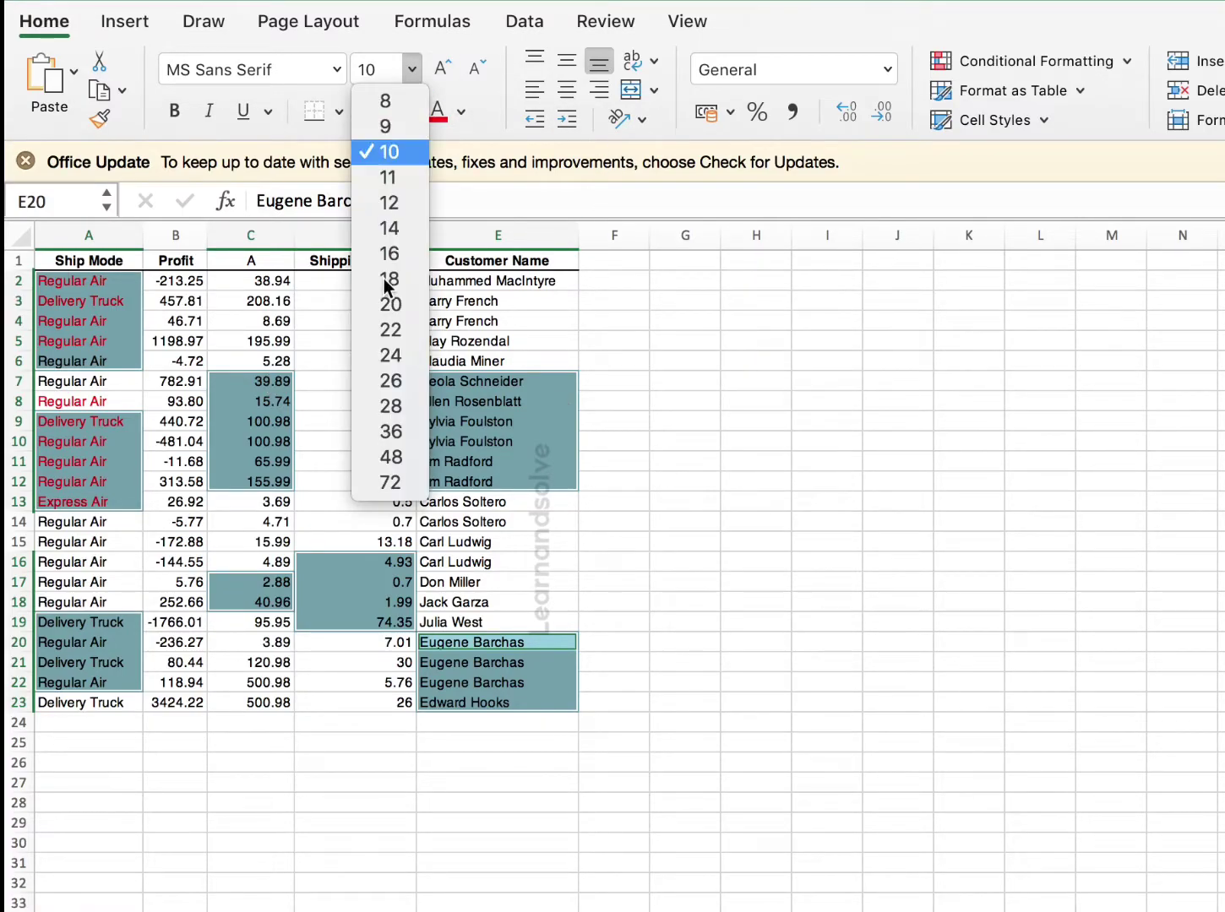
pyautogui.click(390, 379)
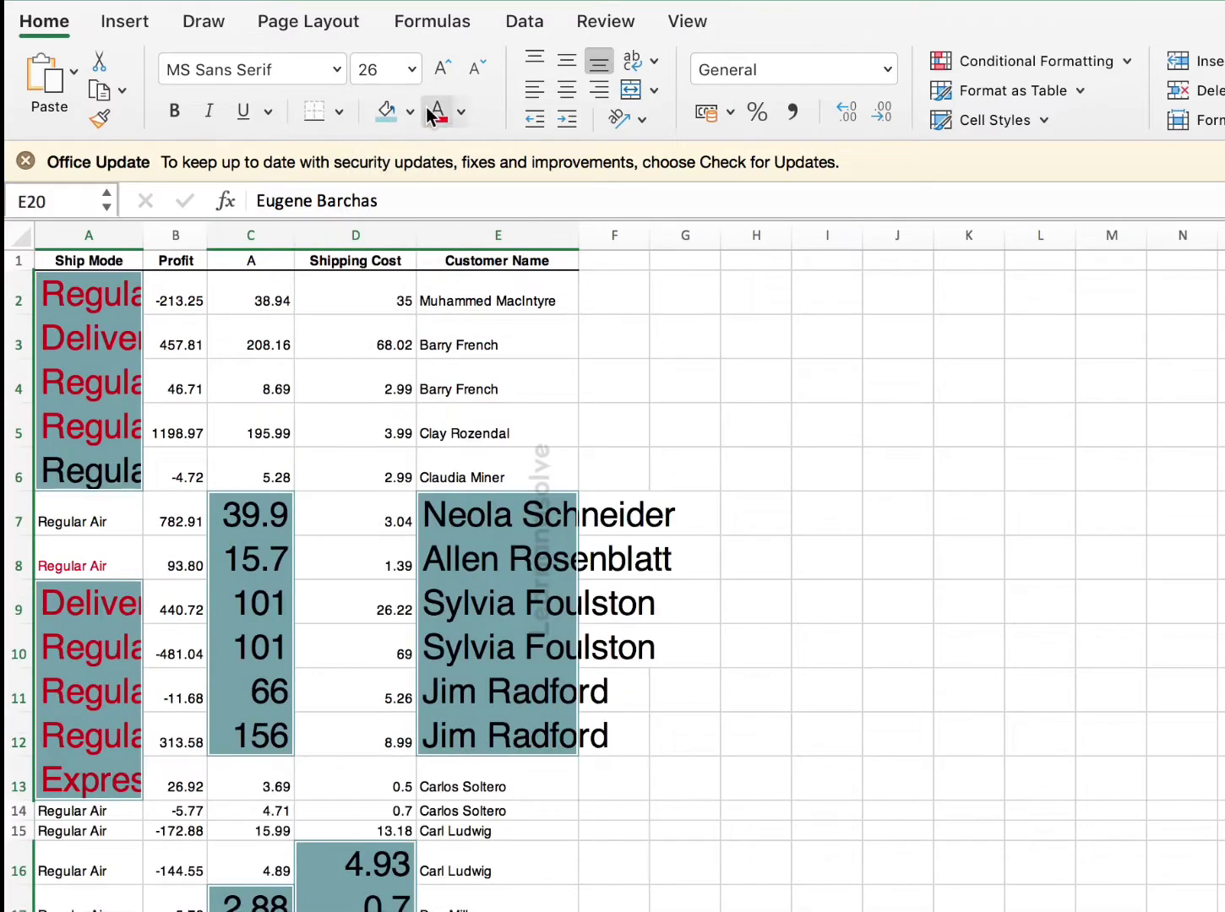
pyautogui.click(411, 69)
pyautogui.click(408, 158)
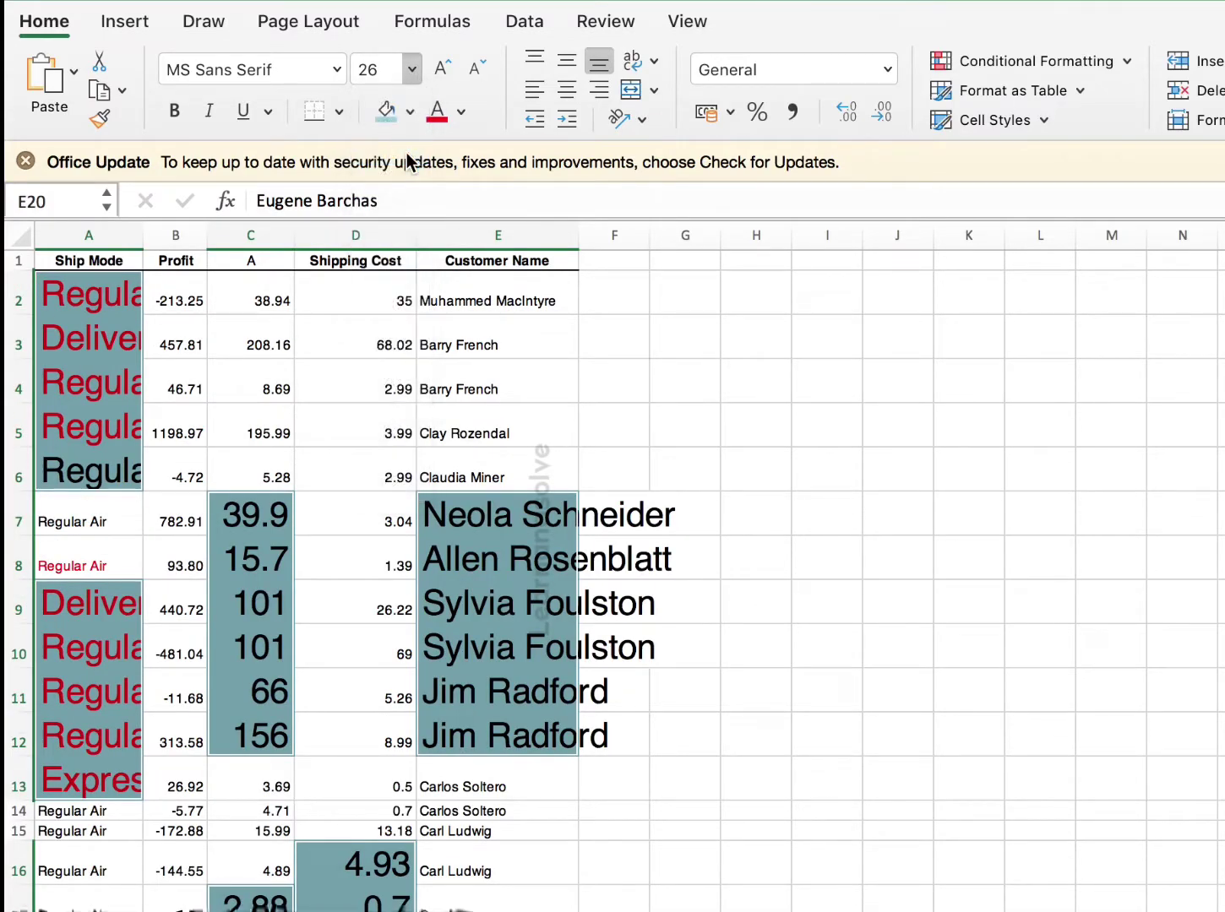
pyautogui.scroll(3, 386, 347)
pyautogui.scroll(10, 385, 348)
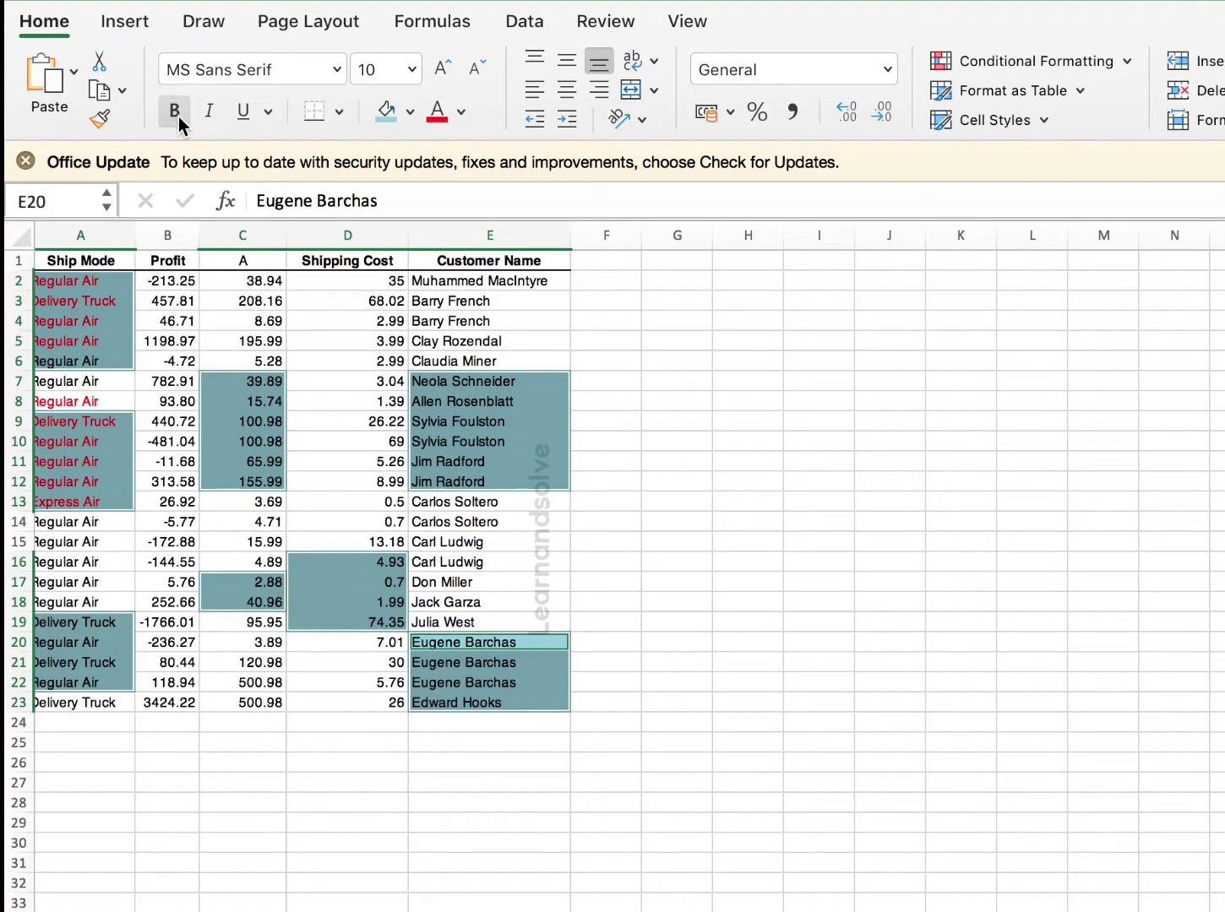
# Make the selected text bold, italic and underlined, then clear the selection.
pyautogui.click(176, 116)
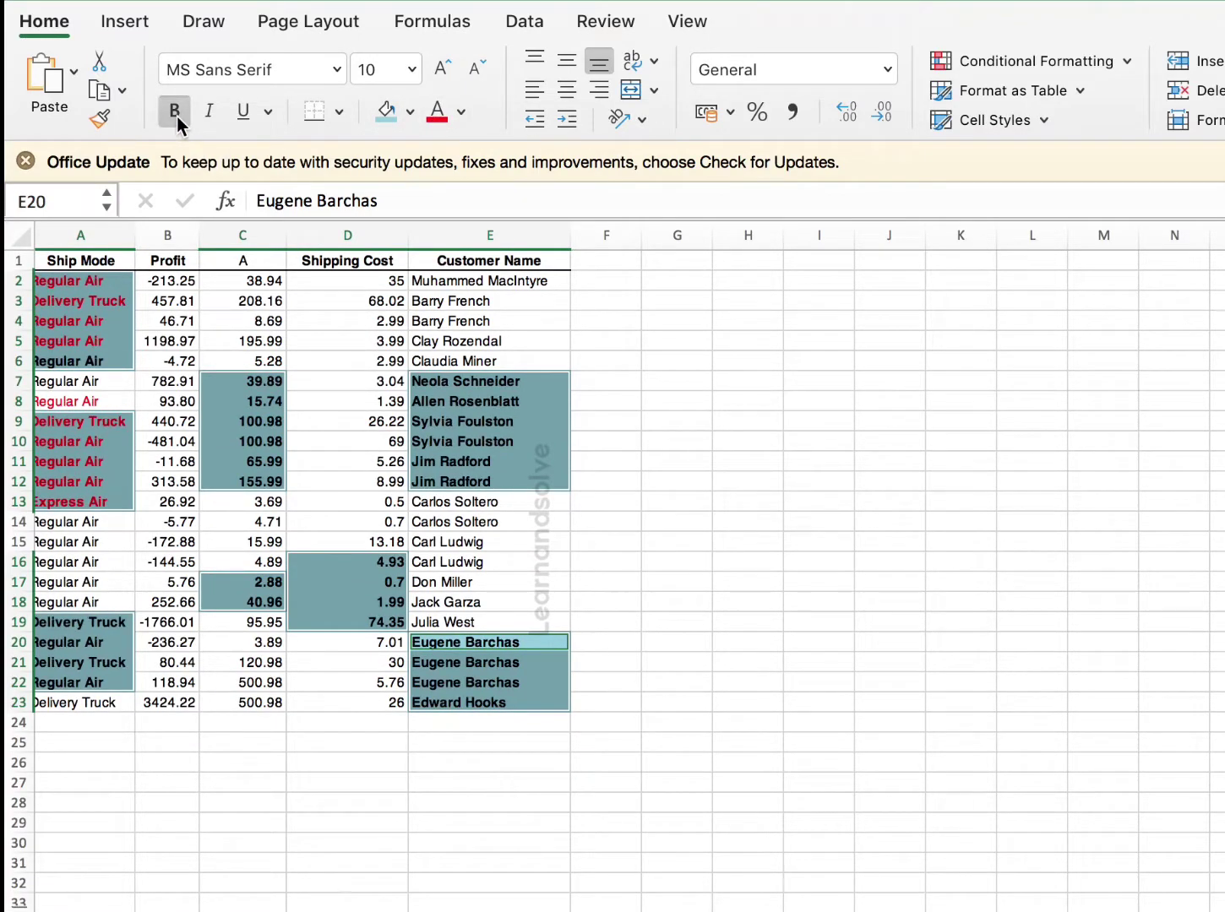
pyautogui.click(211, 110)
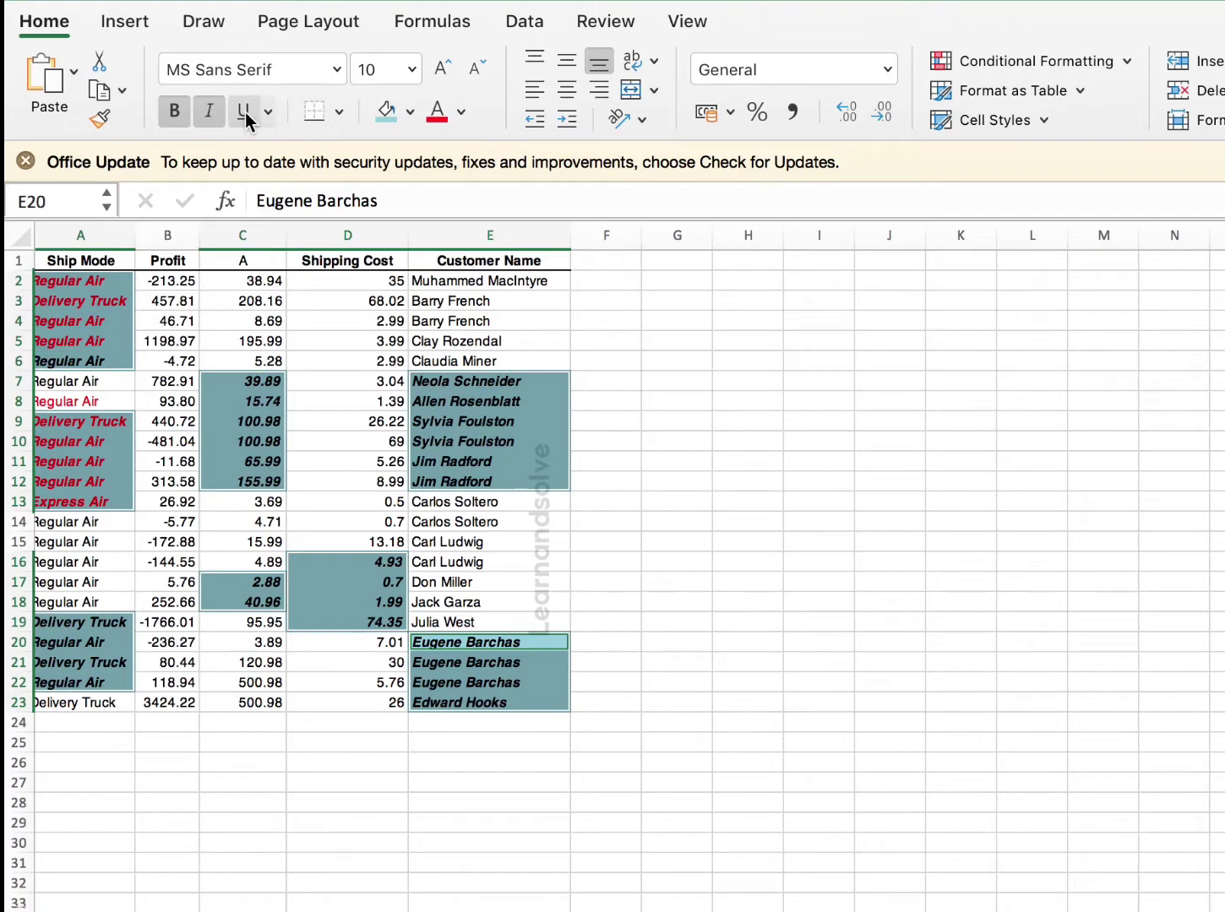
pyautogui.click(245, 112)
pyautogui.click(890, 471)
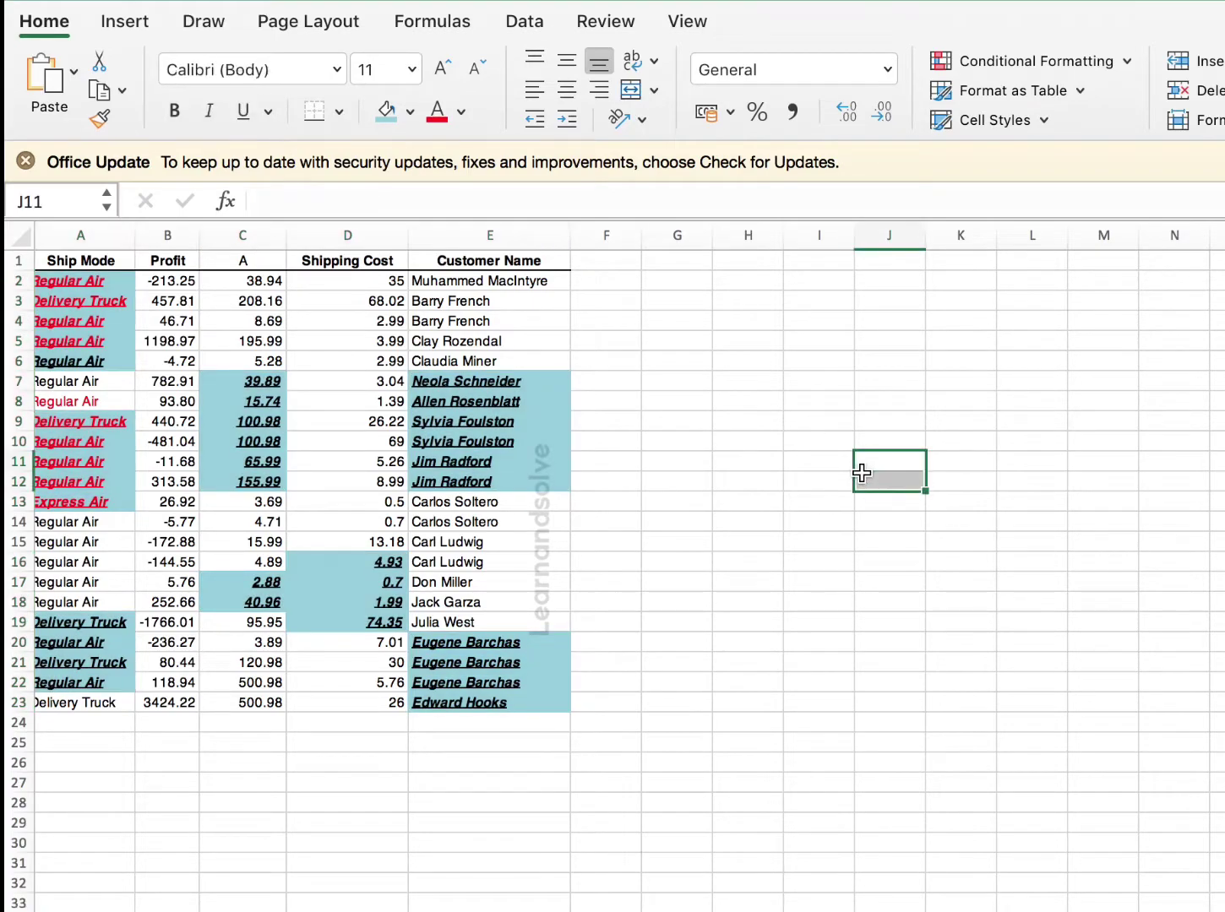